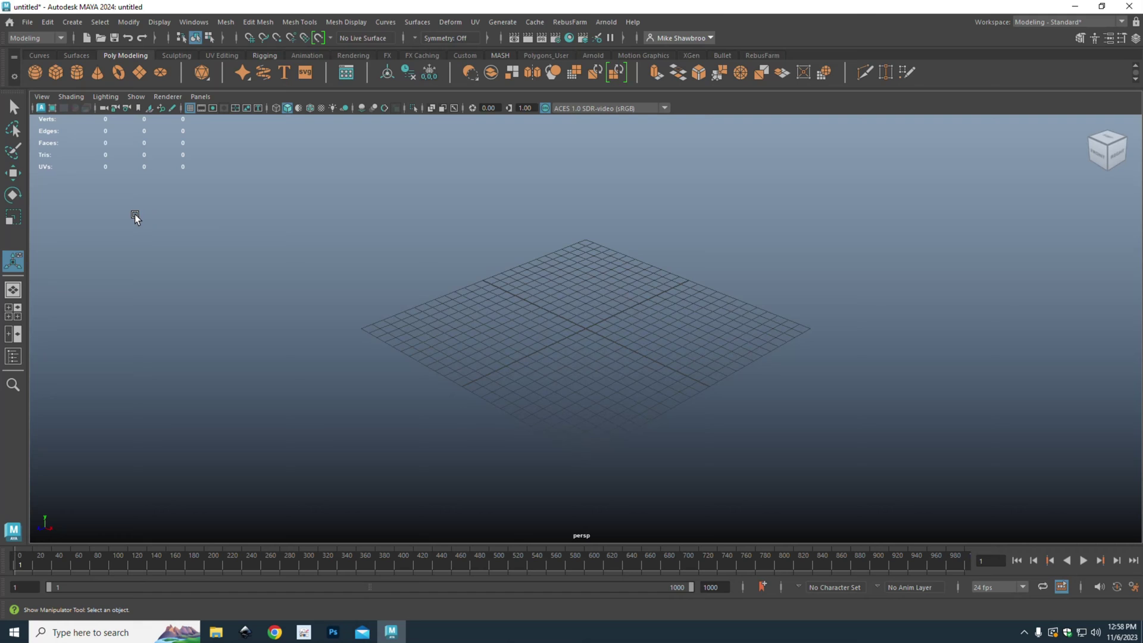
Step: Cycle the perspective viewport background through its color presets, including solid black, and return to the blue gradient
key(alt+b)
key(alt+b)
key(alt+b)
key(alt+b)
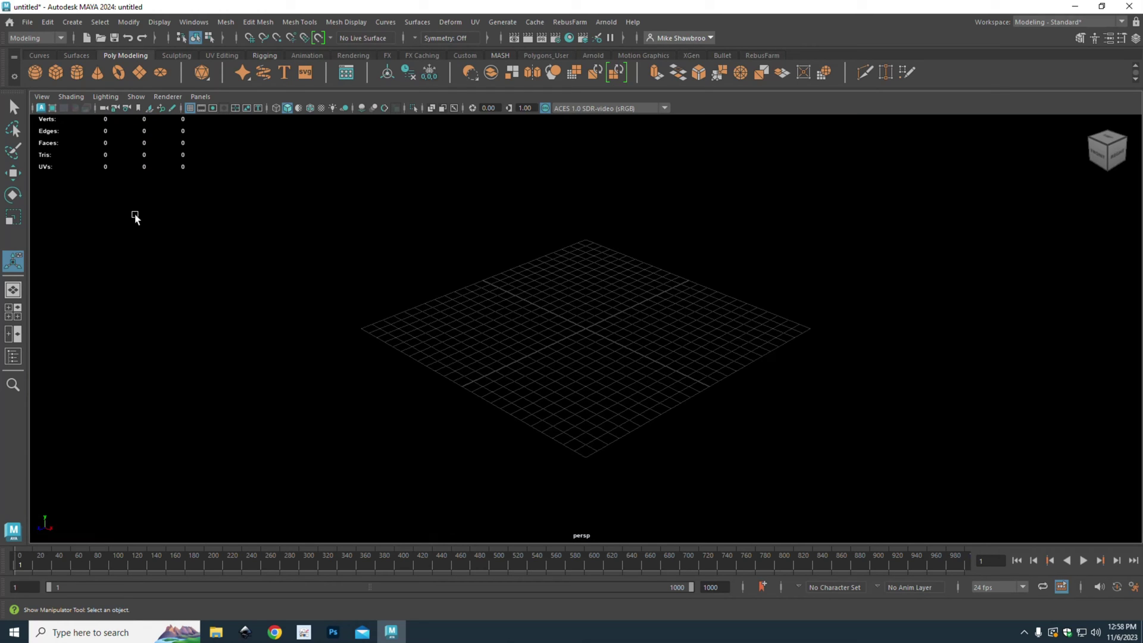
key(alt+b)
key(alt+b)
key(alt+b)
key(alt+b)
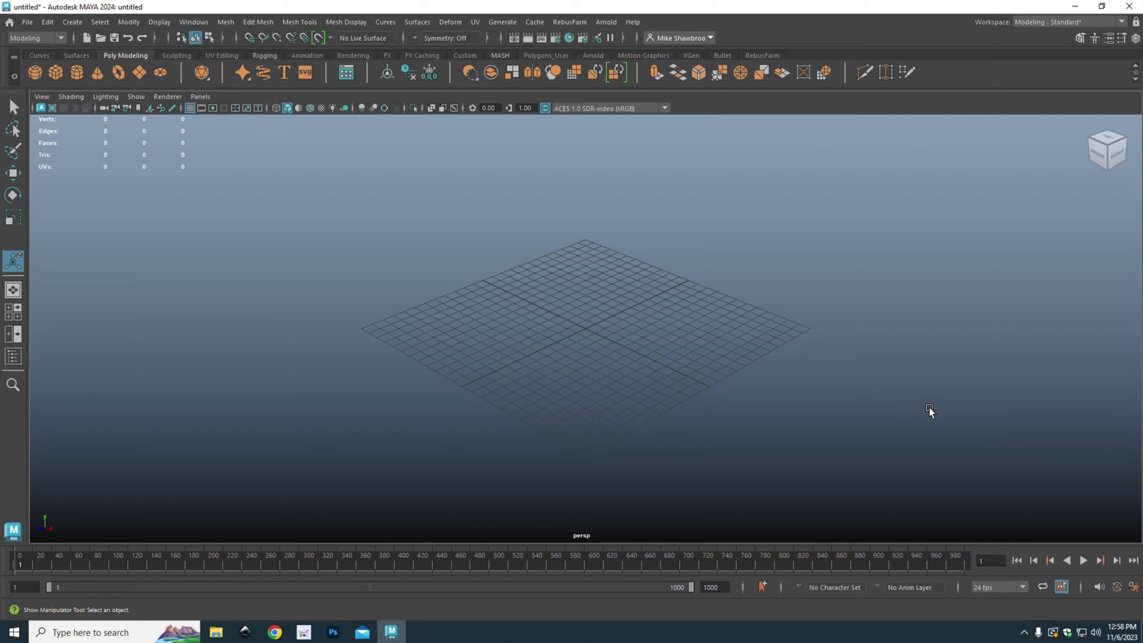
Step: Change the Time Slider's Key color to green, hue about 99, in the Color Settings and minimize that window
click(188, 23)
mouse_move(246, 153)
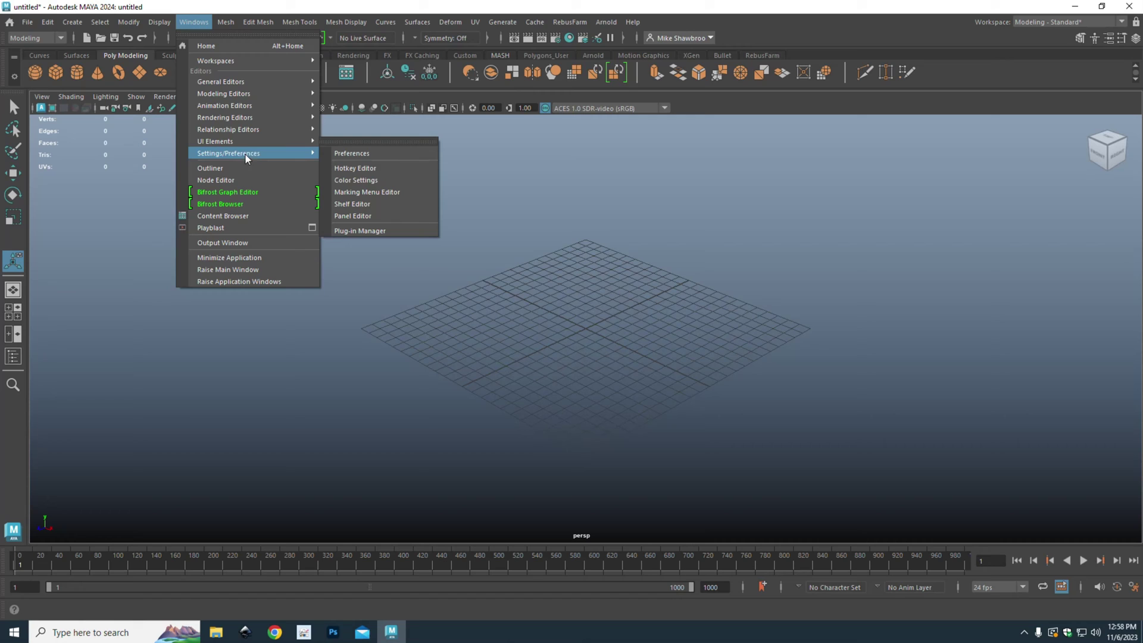
click(376, 182)
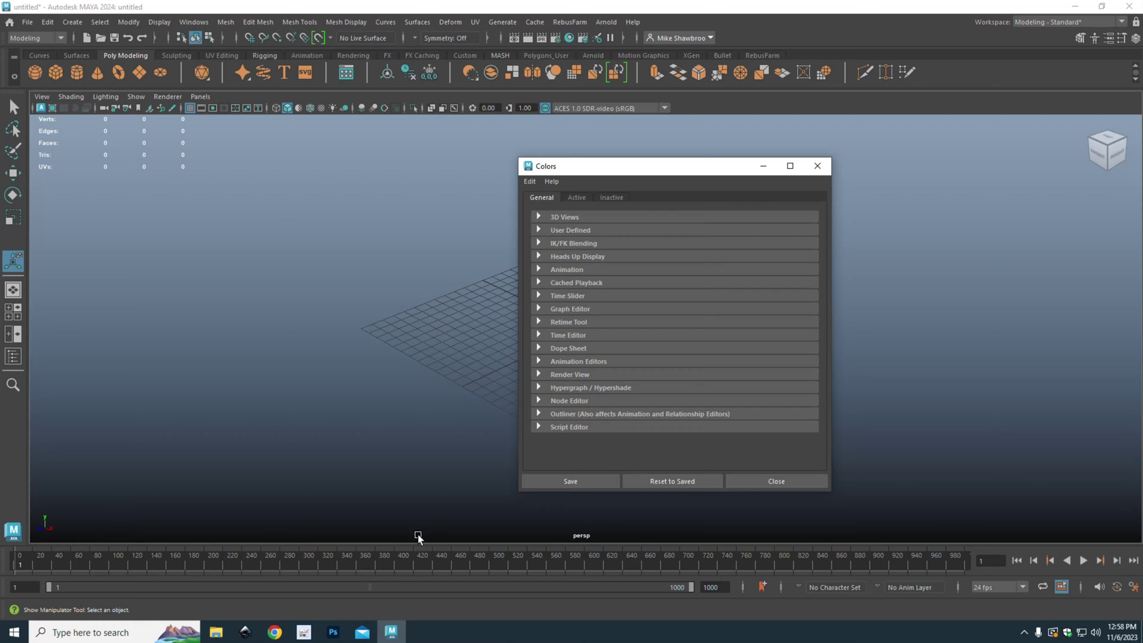
click(538, 296)
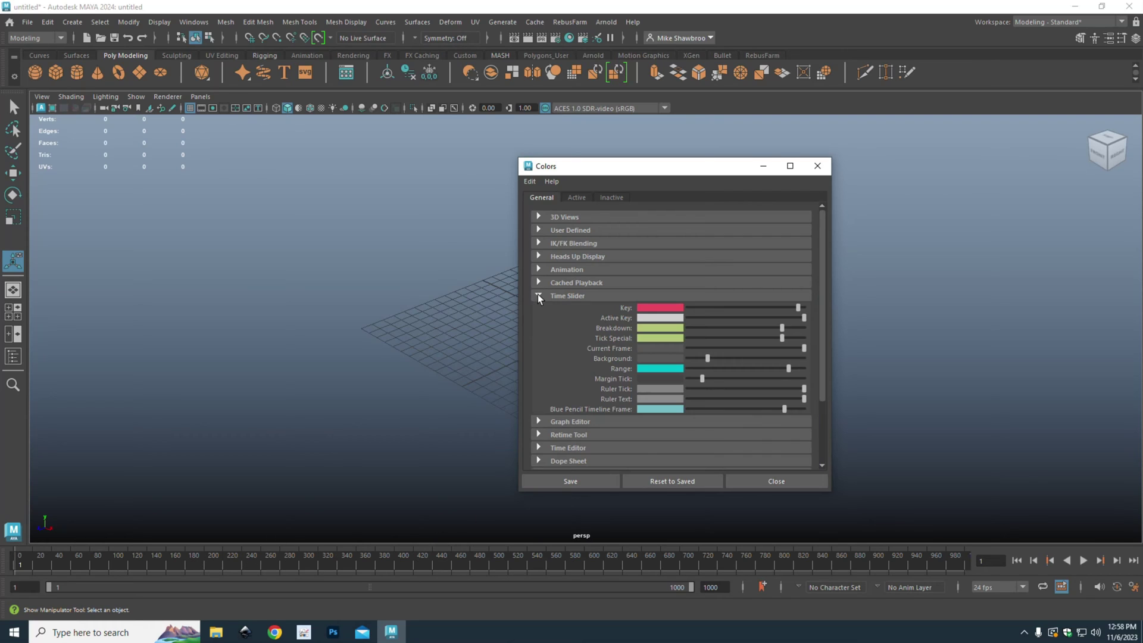
click(653, 309)
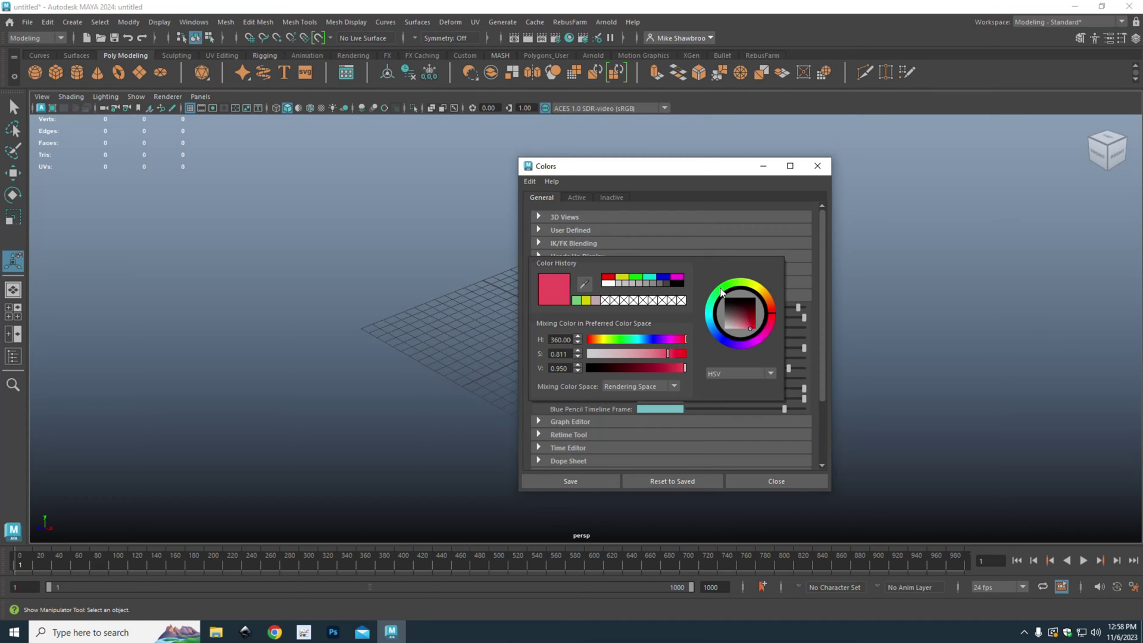
drag(733, 287, 737, 288)
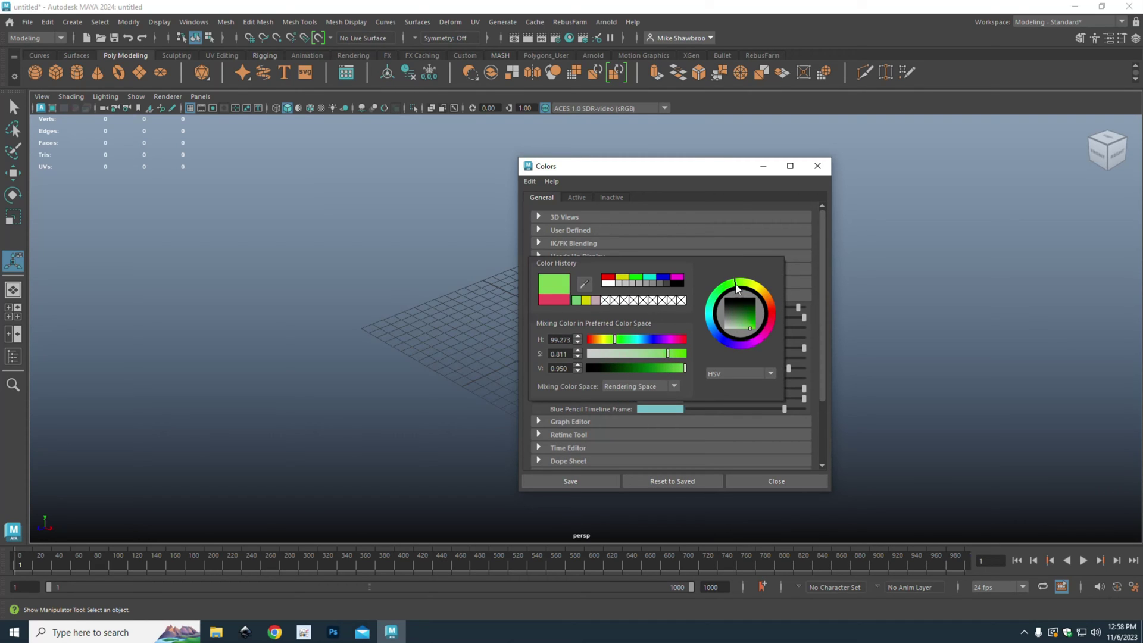
click(763, 166)
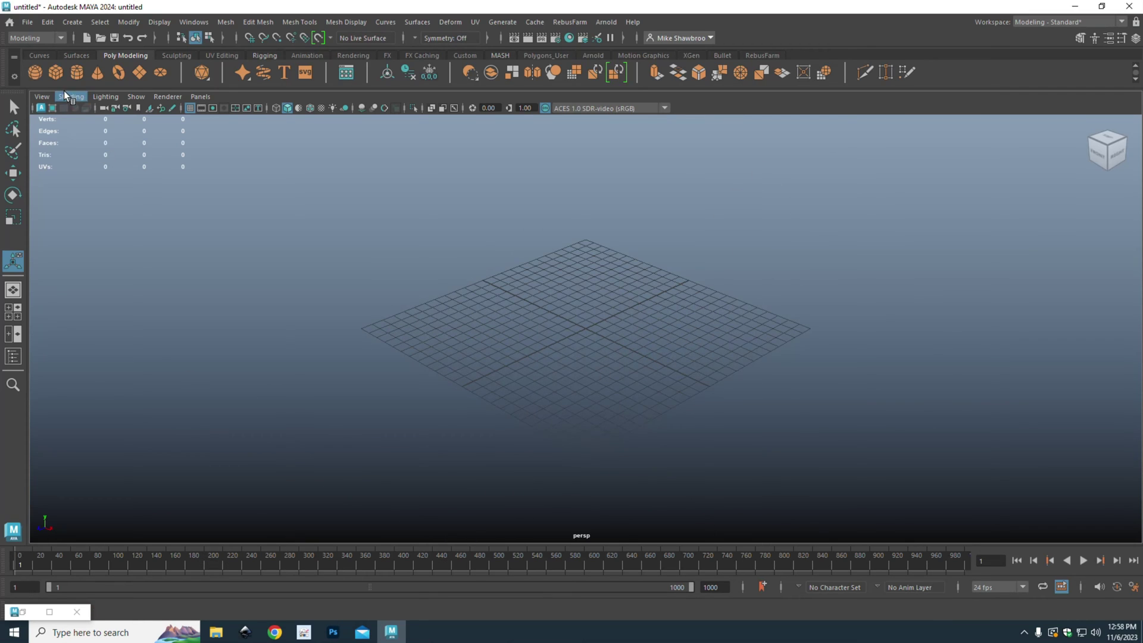
Step: Create a 1 × 1 × 1 polygon cube at the center of the grid
click(58, 73)
click(585, 329)
scroll(322, 495, up, 1)
scroll(322, 494, up, 2)
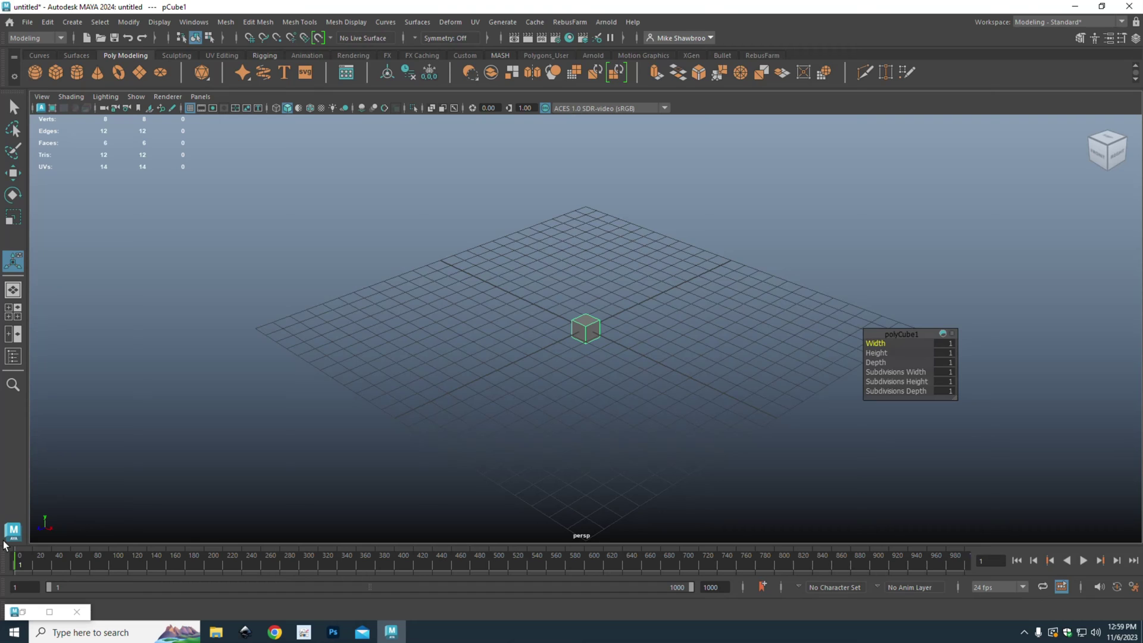
Step: Move the current time through several spaced frames along the timeline up to frame 674 and deselect the cube
click(254, 566)
click(367, 563)
click(475, 562)
click(580, 563)
click(658, 563)
click(705, 329)
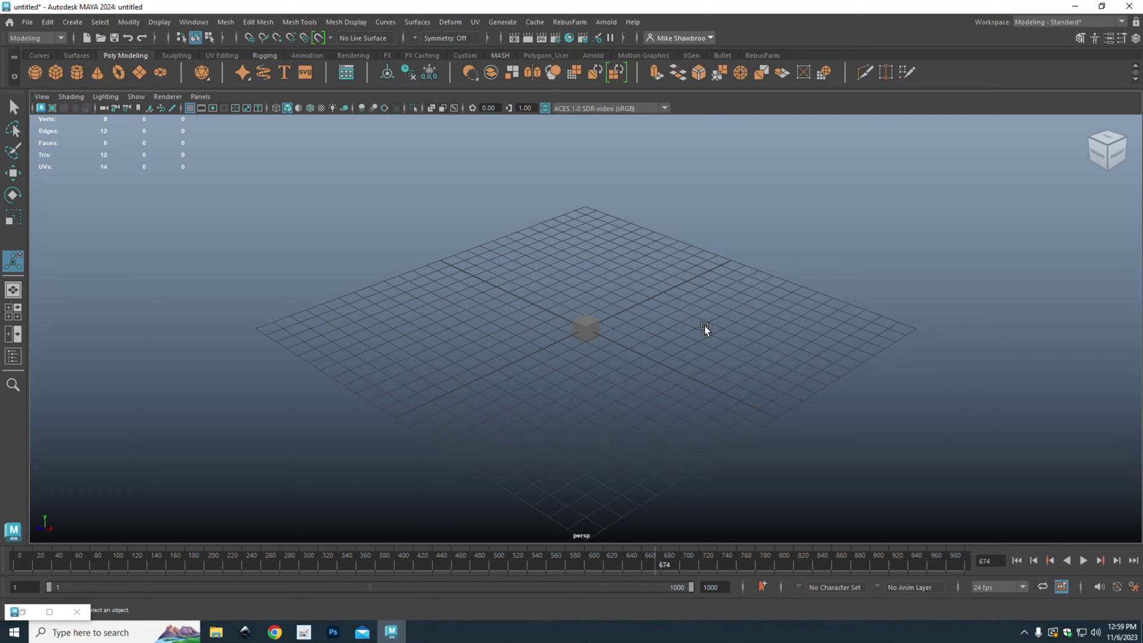
Step: Set the Heads Up Display labels to red and its values to green in the Color Settings
click(192, 23)
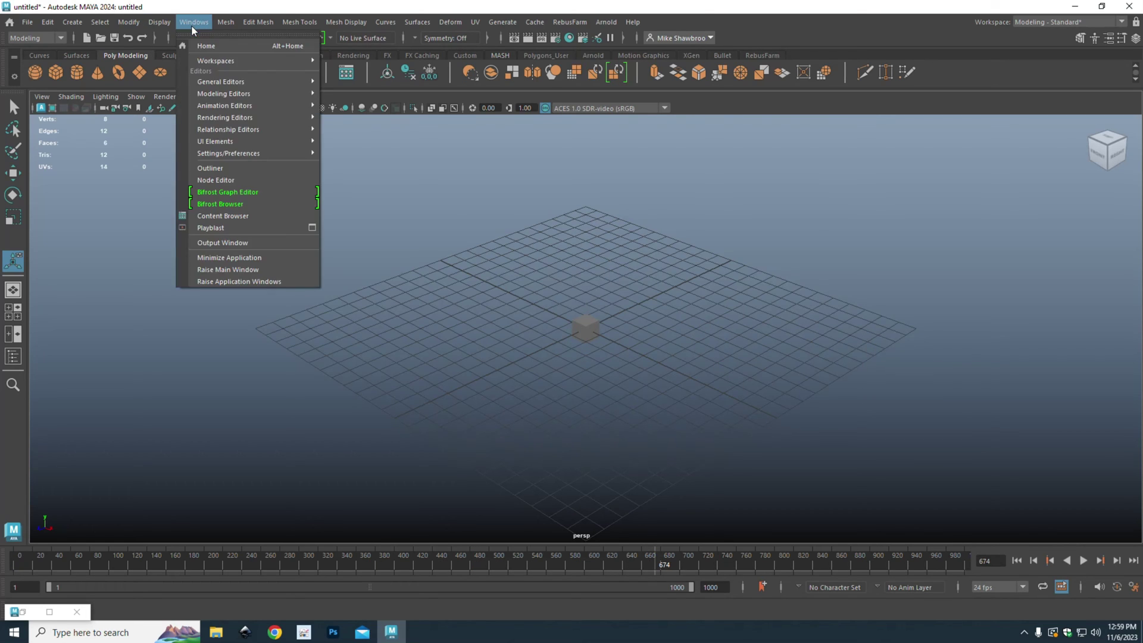
mouse_move(254, 159)
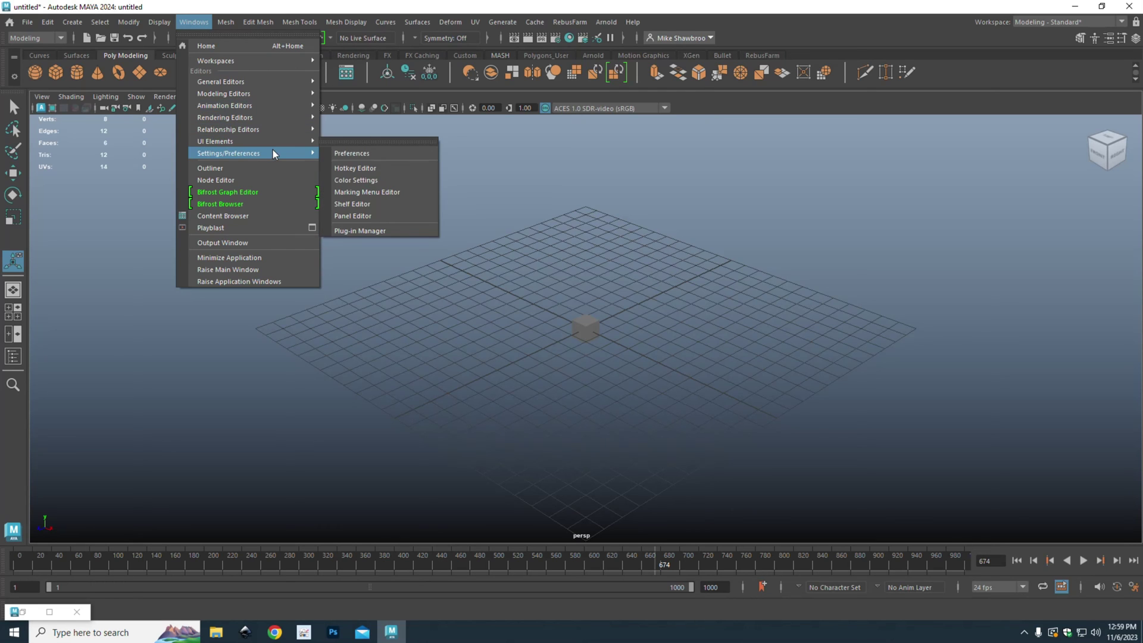
click(366, 180)
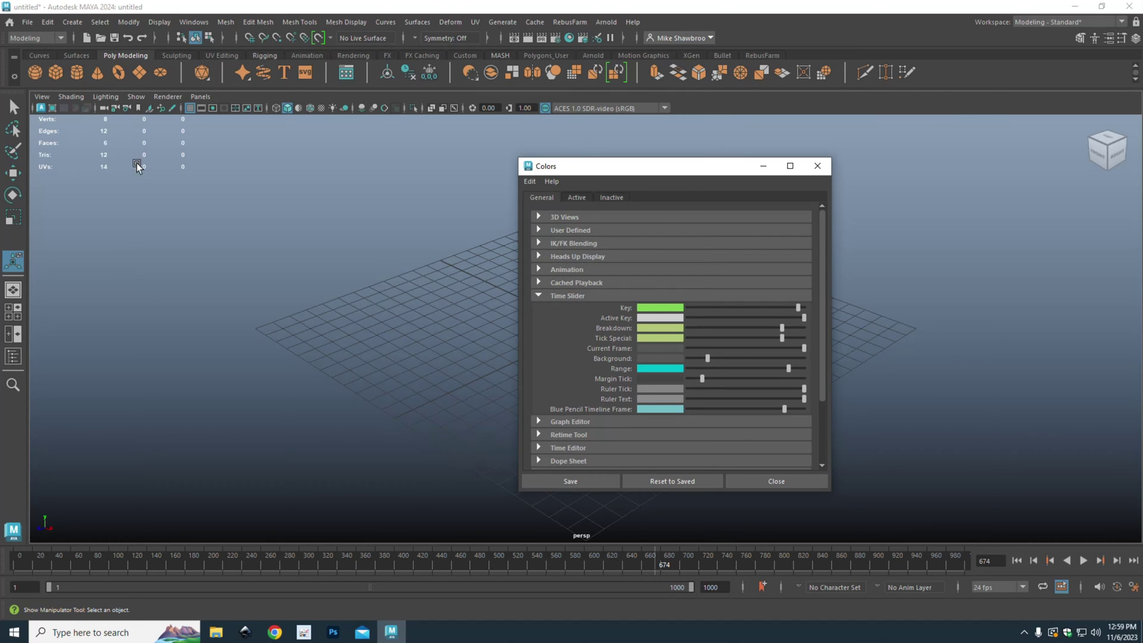
click(538, 256)
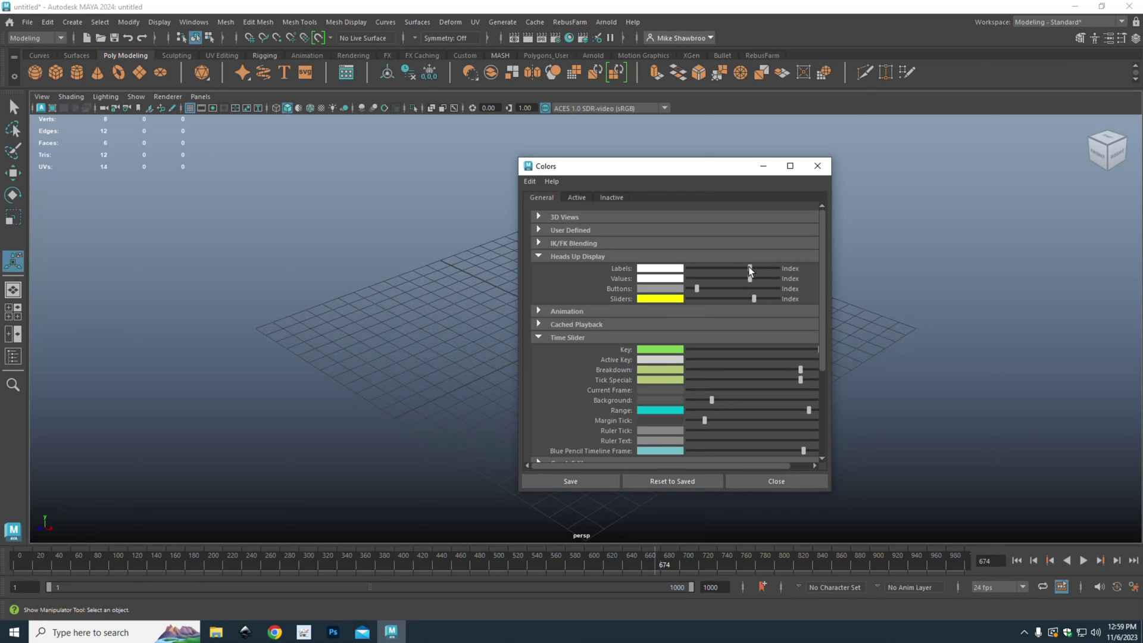
drag(749, 268, 736, 270)
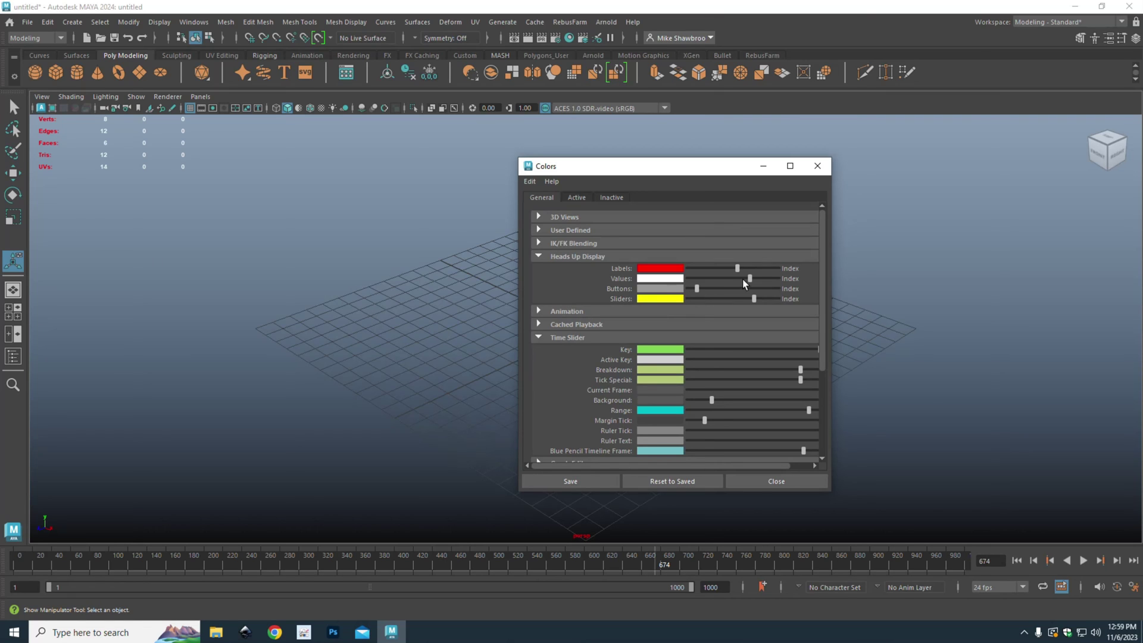
drag(750, 278, 737, 280)
Step: Examine the general color settings, expanding the Animation and User Defined sections and looking over the remaining categories
click(539, 312)
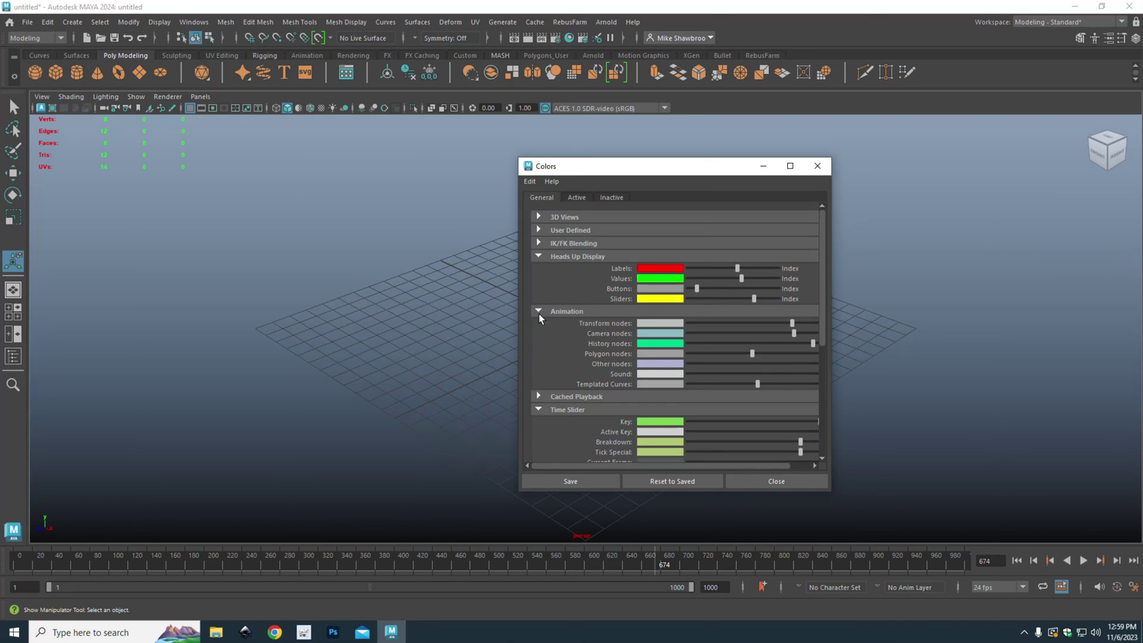
scroll(599, 422, down, 3)
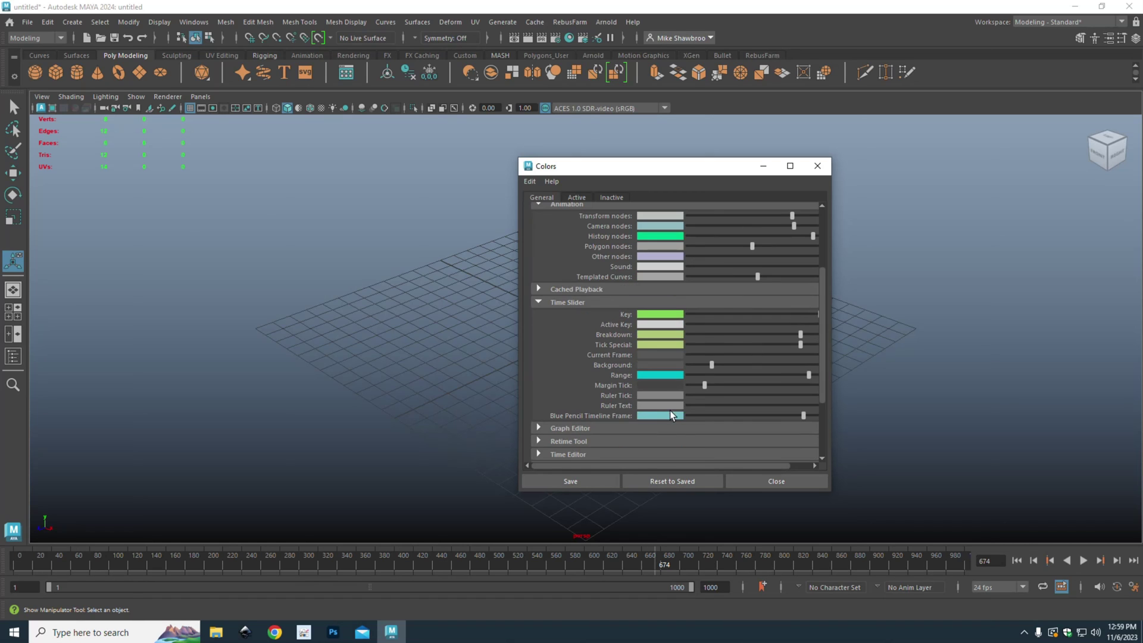
scroll(652, 380, down, 3)
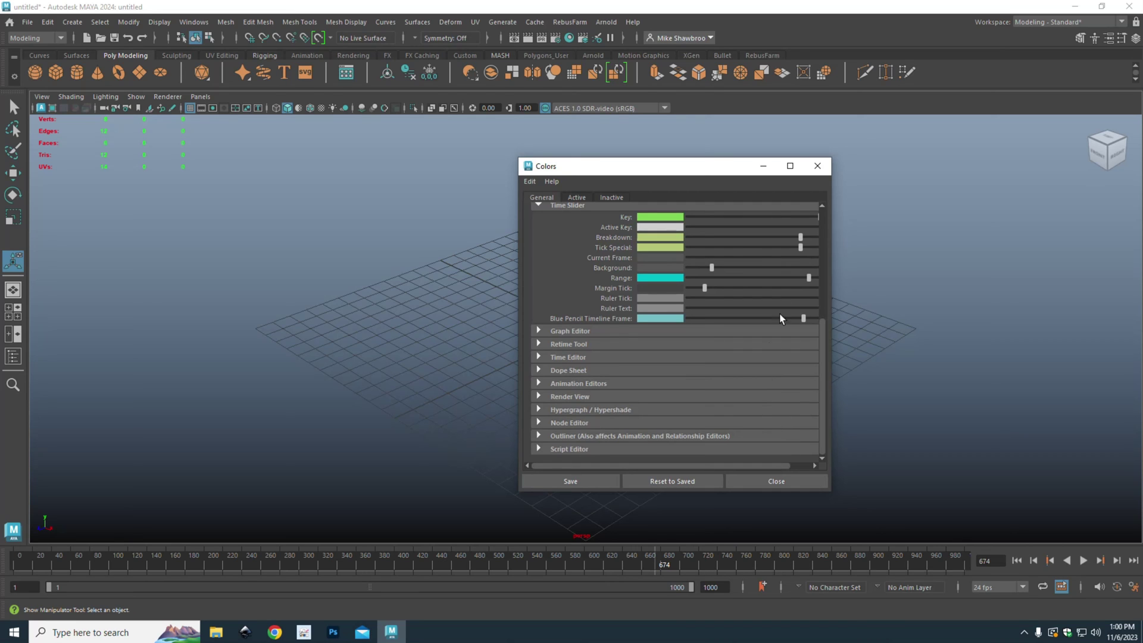
scroll(598, 263, up, 3)
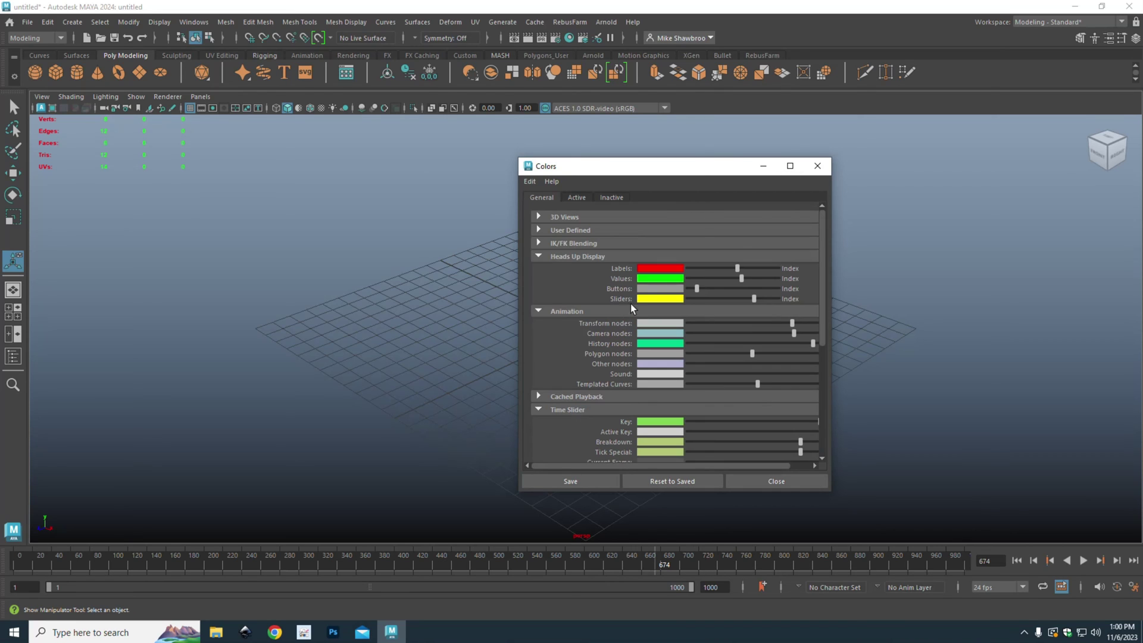
click(539, 230)
scroll(749, 324, down, 10)
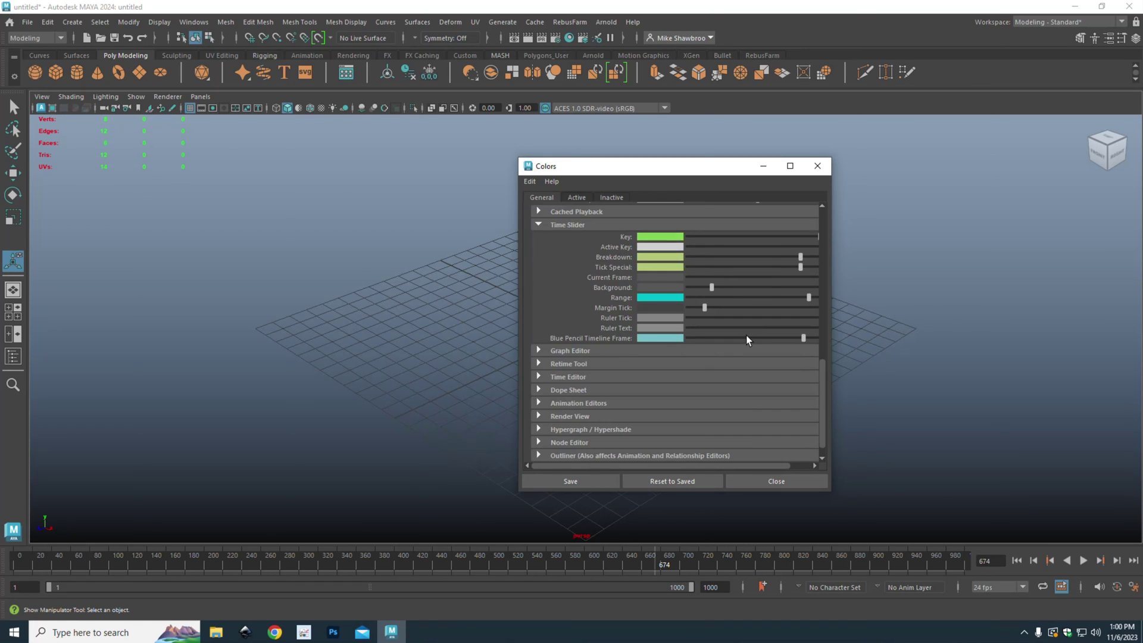
scroll(744, 337, up, 5)
scroll(742, 343, down, 5)
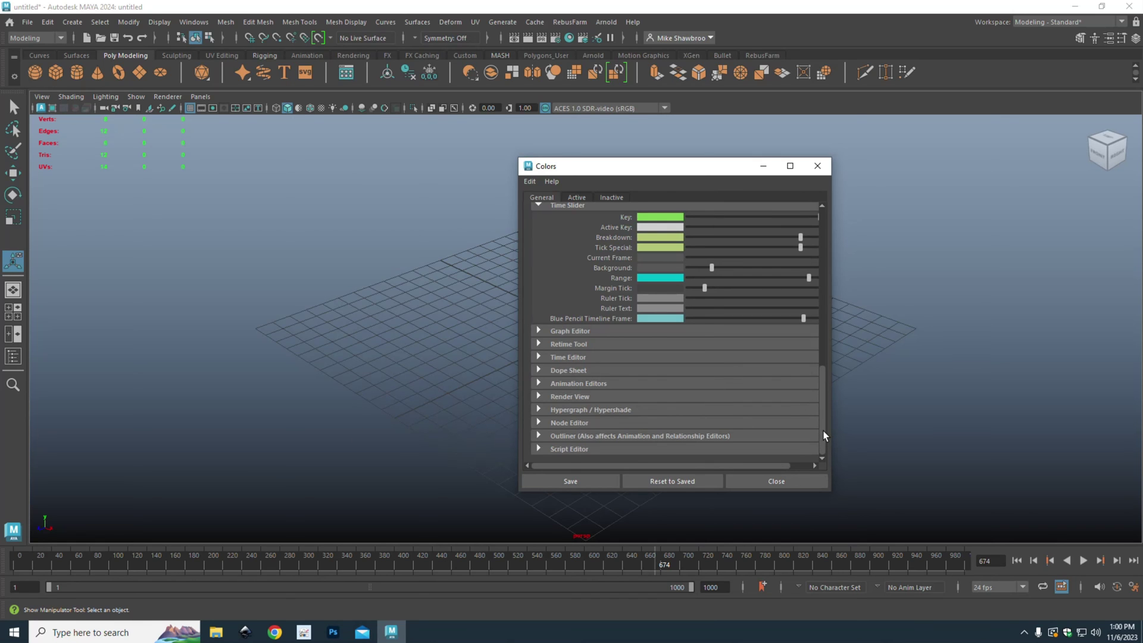
drag(823, 430, 825, 262)
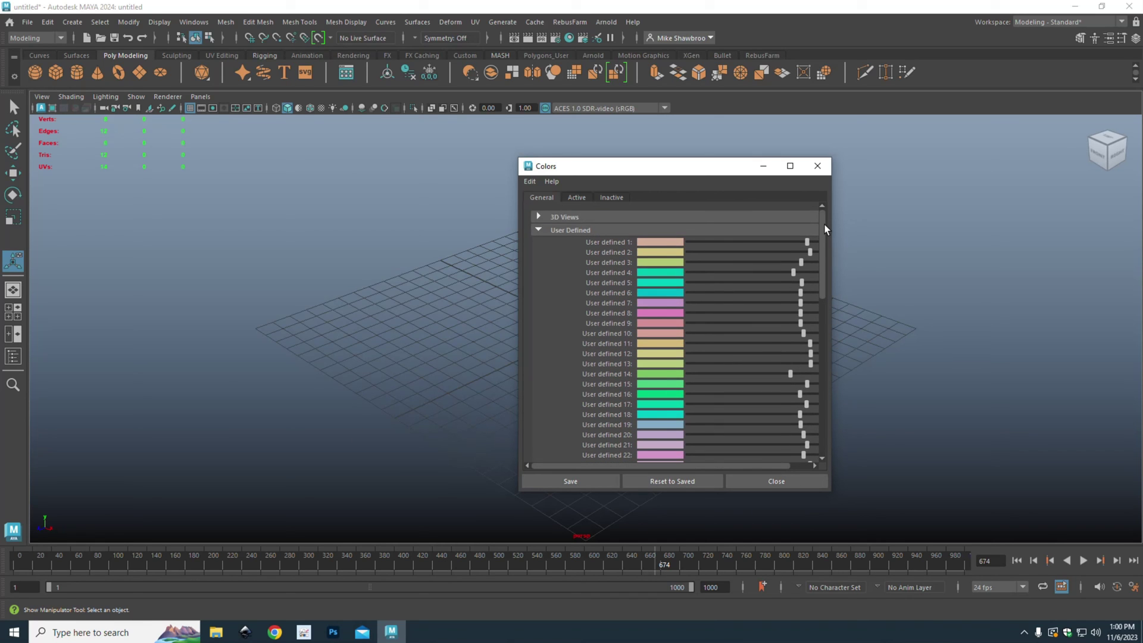
Step: Review the Active and Inactive color palettes and their categories, and return to the General color settings
click(577, 197)
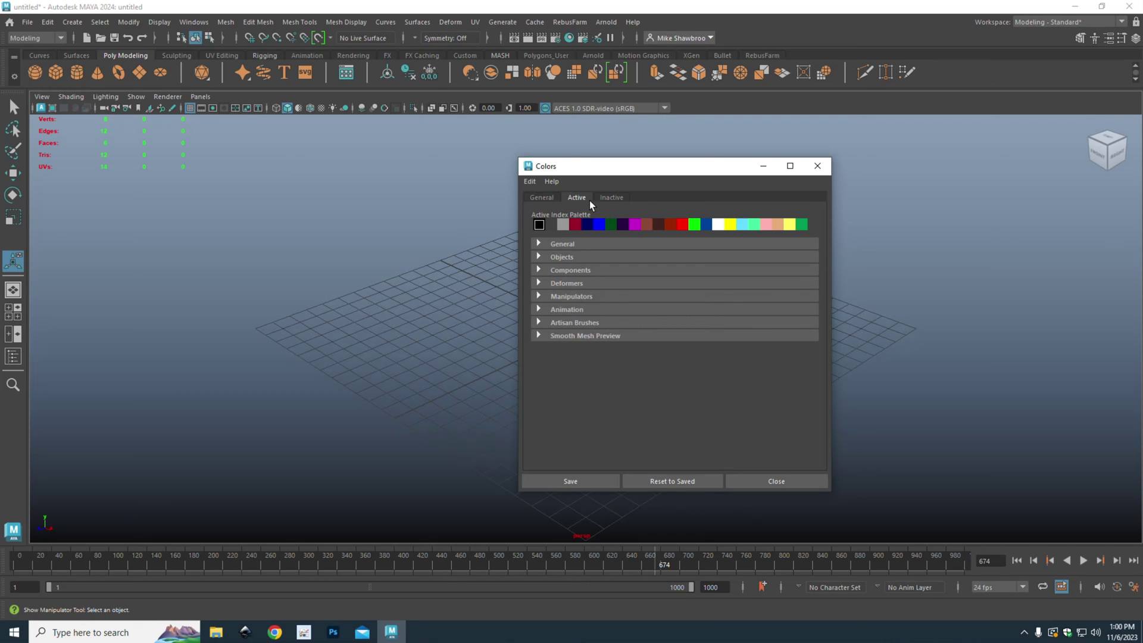
click(619, 197)
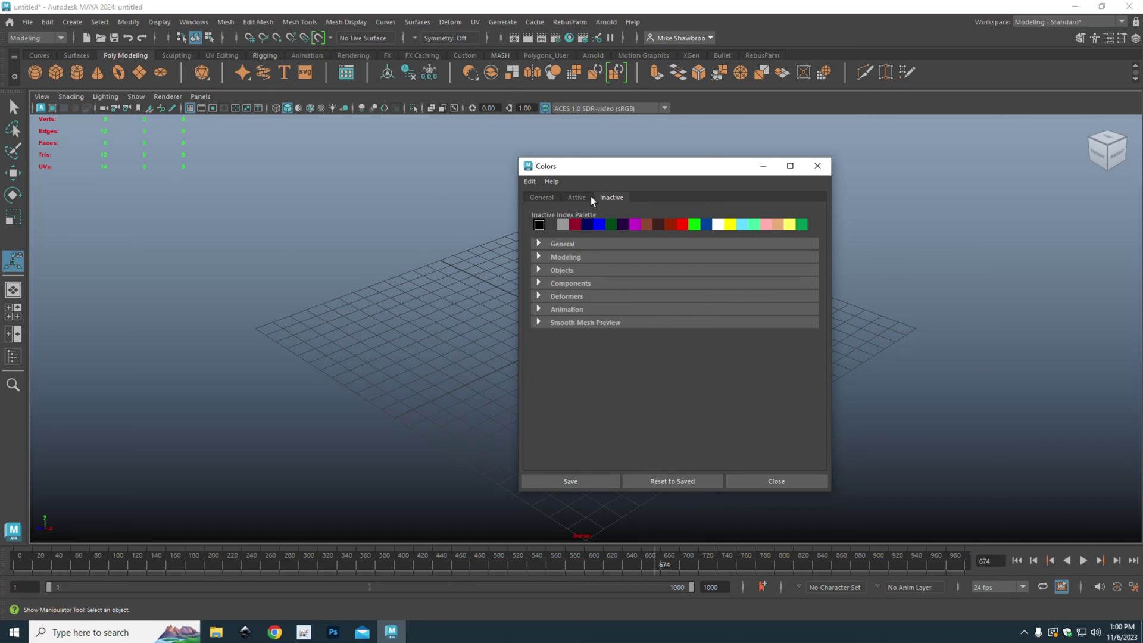
click(578, 198)
click(543, 198)
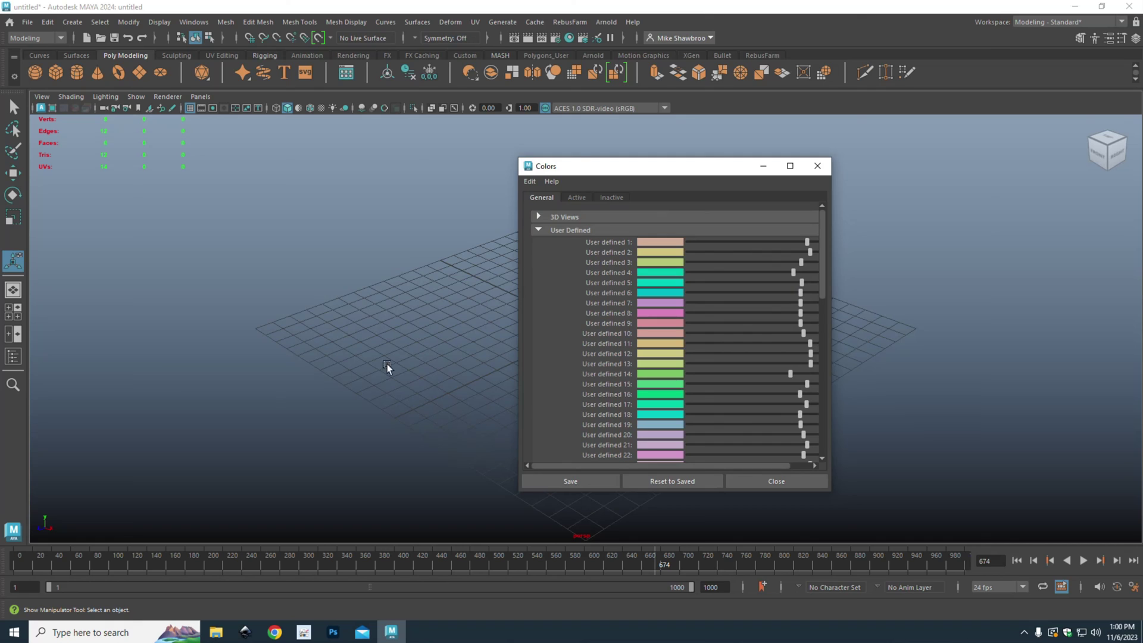